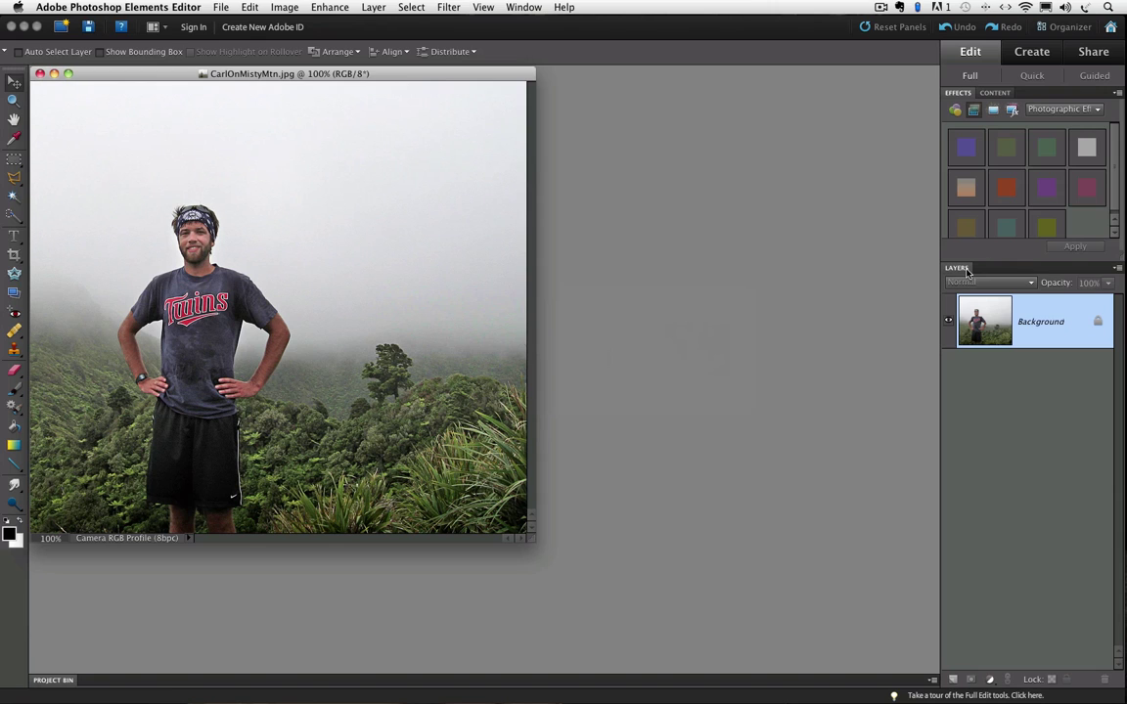
- Float the Layers panel as its own window and stretch it taller
left_click_drag(966, 271, 565, 105)
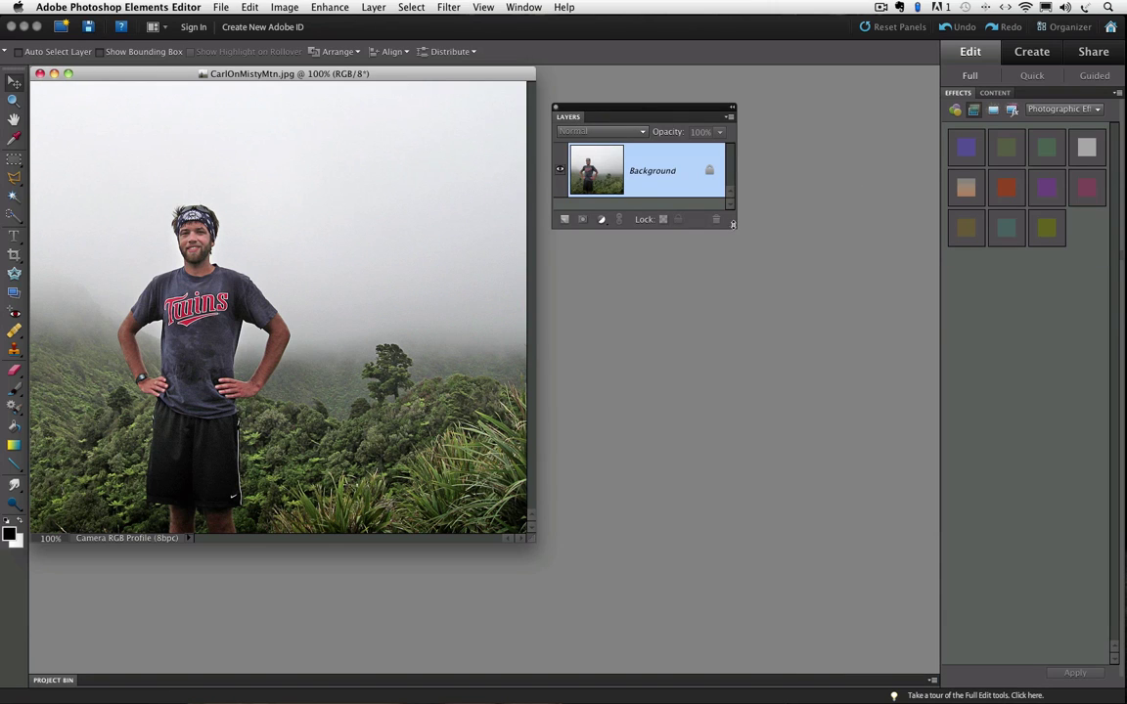
left_click_drag(732, 224, 732, 431)
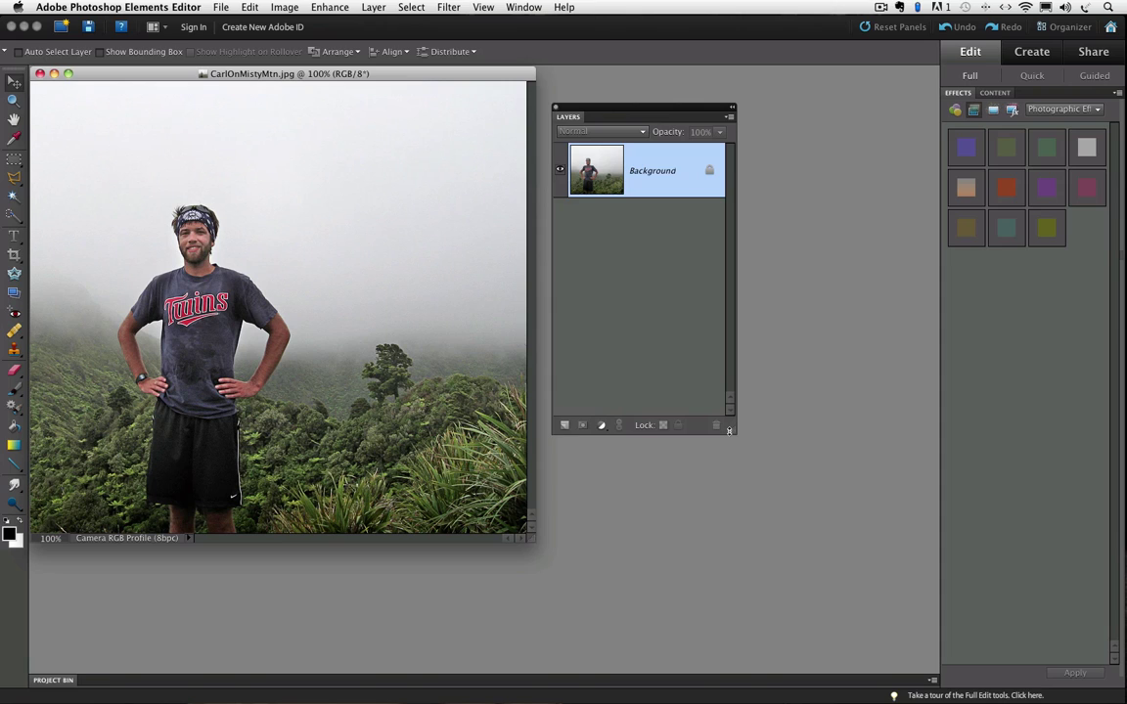
- Hand-write 'CARL IN NZ' with the 5 px Brush in black on the lower-right foliage
left_click(14, 389)
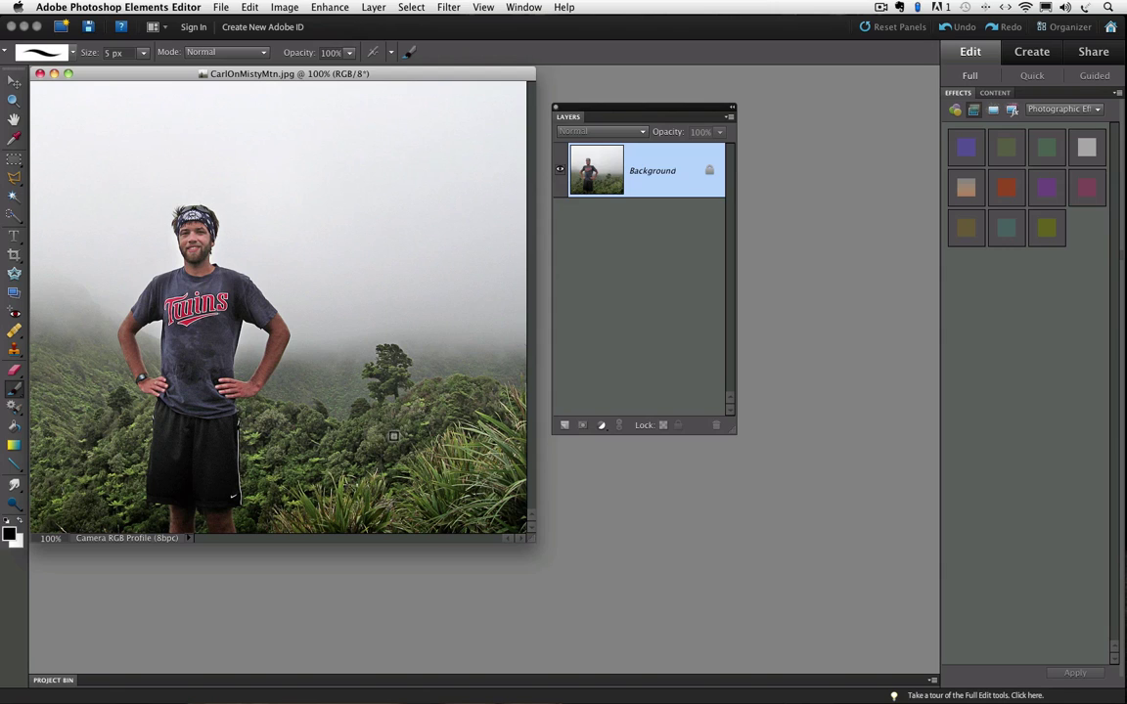
mouse_move(393, 426)
left_mouse_down()
mouse_move(386, 457)
mouse_move(402, 427)
mouse_move(411, 446)
mouse_move(456, 423)
left_mouse_up()
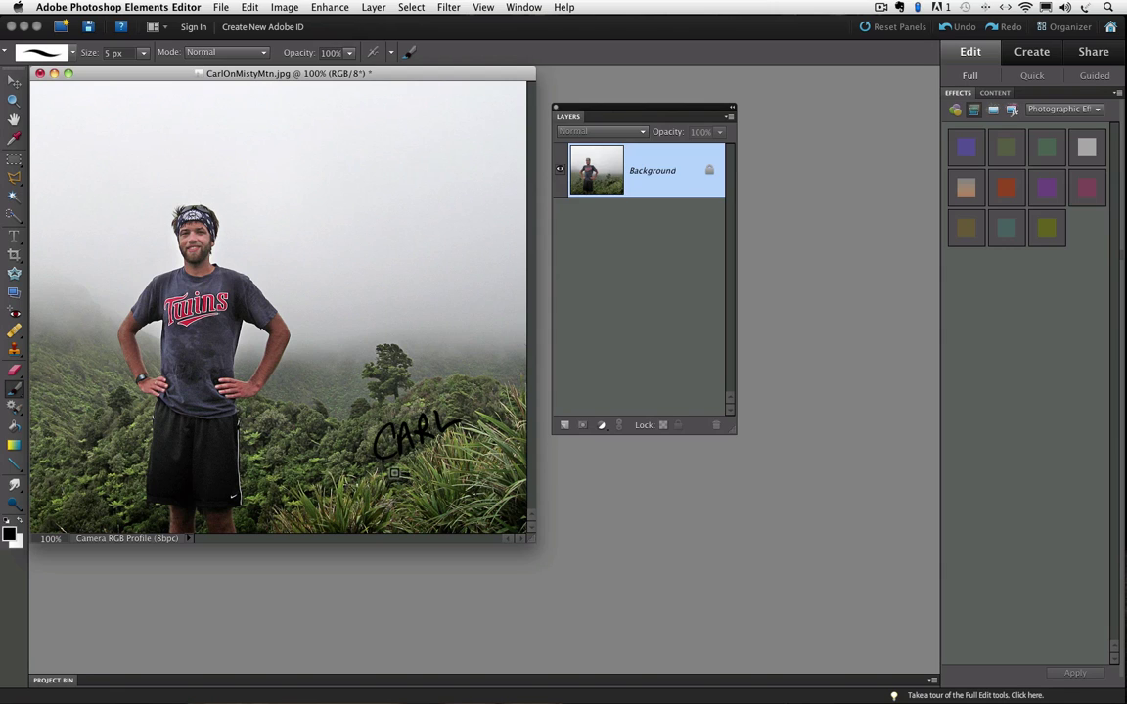
mouse_move(396, 468)
left_mouse_down()
mouse_move(396, 495)
mouse_move(421, 456)
mouse_move(427, 477)
mouse_move(472, 435)
mouse_move(504, 453)
left_mouse_up()
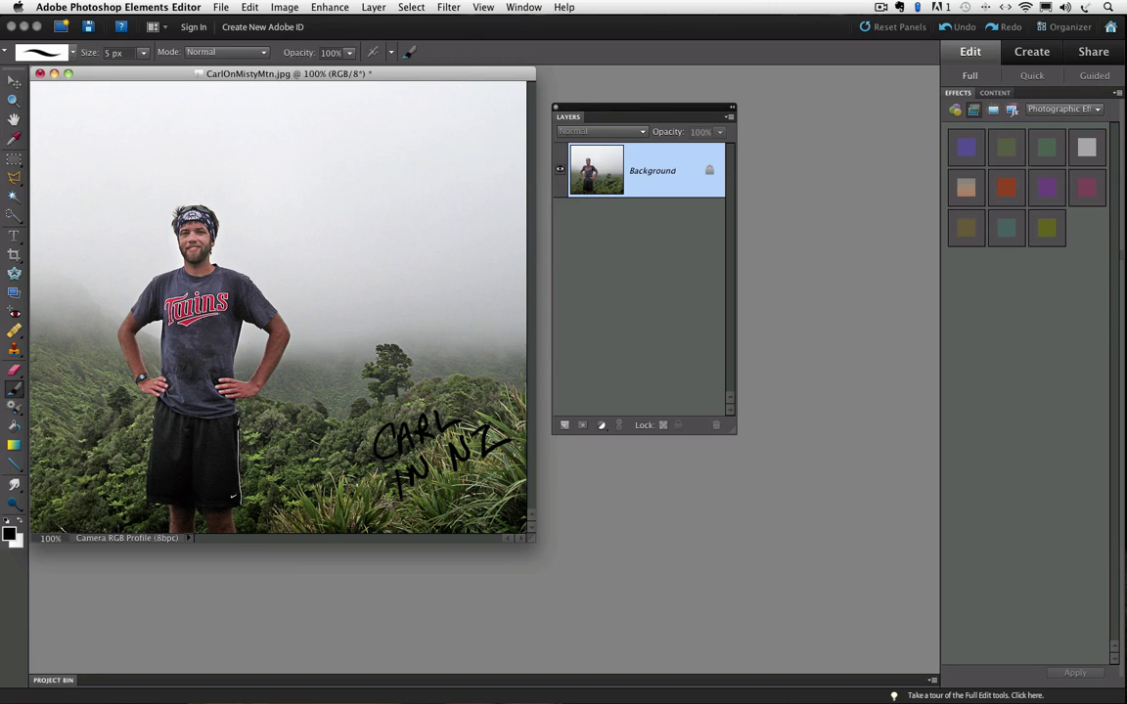
- Revert the photo to remove the handwriting and add an empty Layer 1 above Background
left_click(249, 6)
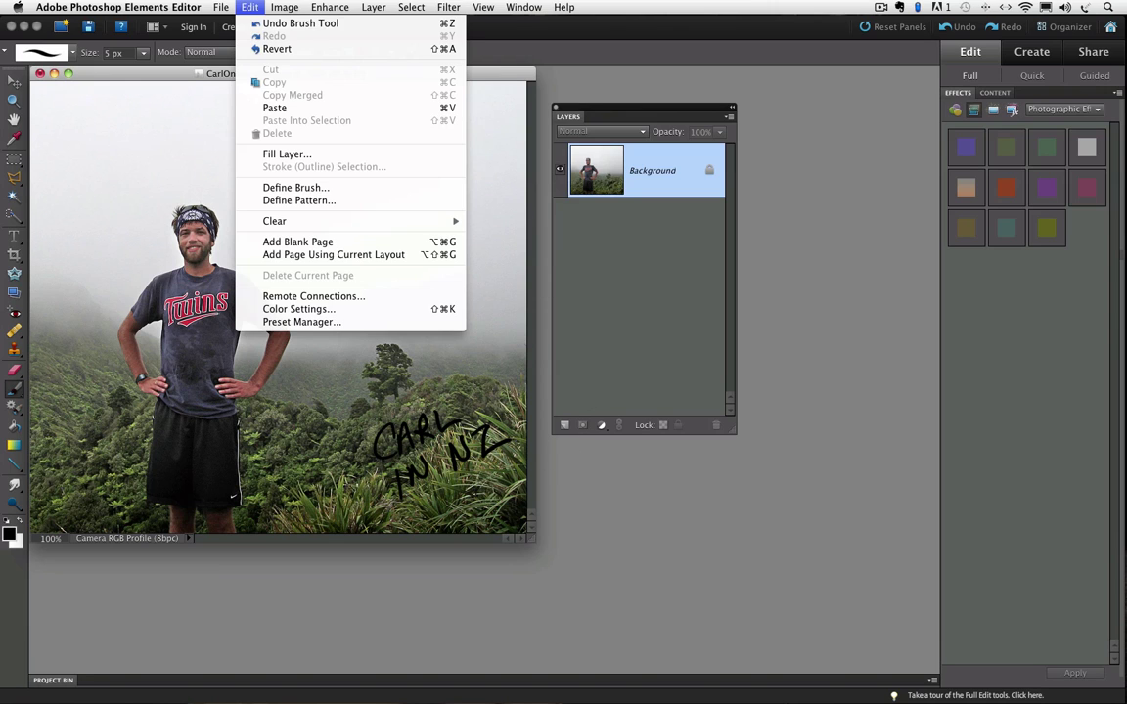
left_click(265, 49)
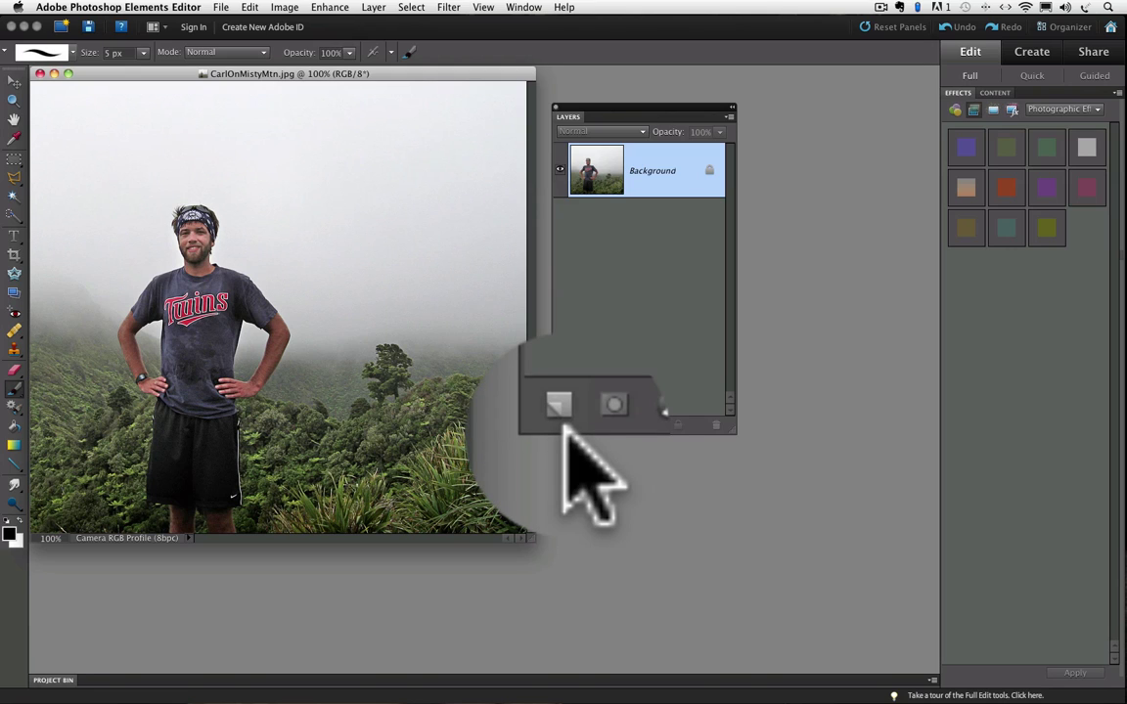
left_click(564, 425)
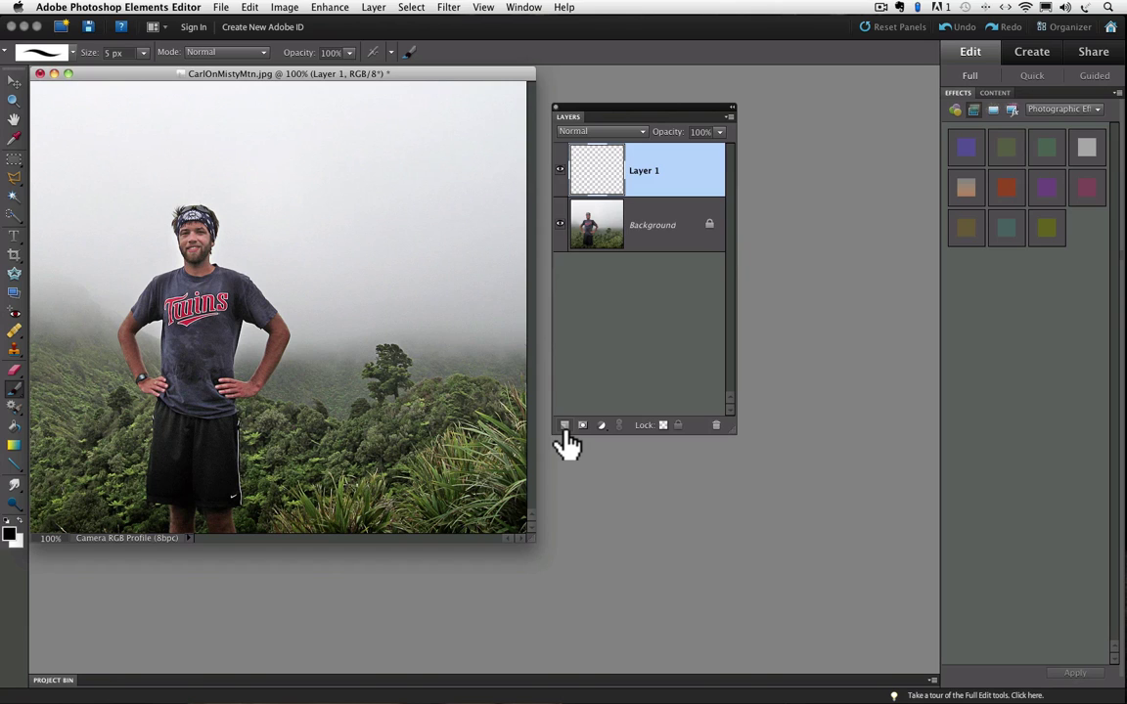
- Make Layer 1 active and hand-write 'CARL IN NZ' on it over the lower-right foliage
left_click(675, 231)
left_click(662, 193)
mouse_move(450, 397)
left_mouse_down()
mouse_move(433, 411)
mouse_move(445, 426)
mouse_move(458, 395)
mouse_move(475, 426)
mouse_move(506, 395)
left_mouse_up()
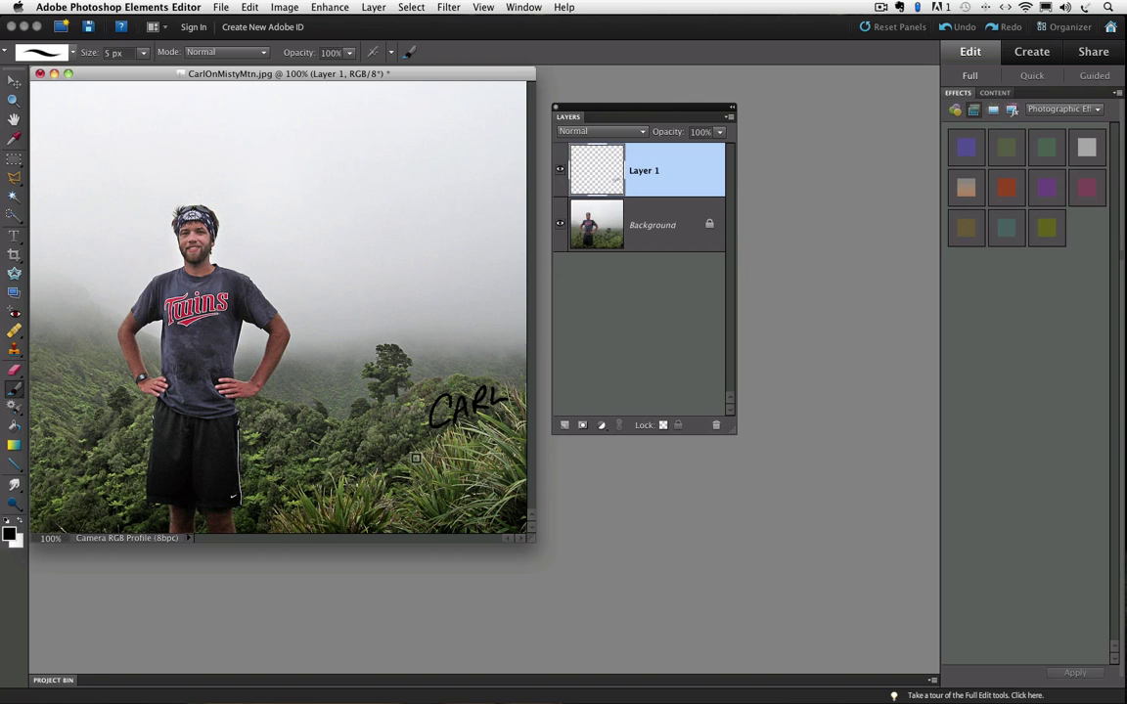
mouse_move(418, 445)
left_mouse_down()
mouse_move(416, 468)
mouse_move(430, 442)
mouse_move(439, 460)
mouse_move(447, 438)
mouse_move(470, 435)
mouse_move(481, 450)
mouse_move(486, 432)
left_mouse_up()
mouse_move(489, 437)
left_mouse_down()
mouse_move(497, 430)
mouse_move(488, 448)
mouse_move(509, 442)
left_mouse_up()
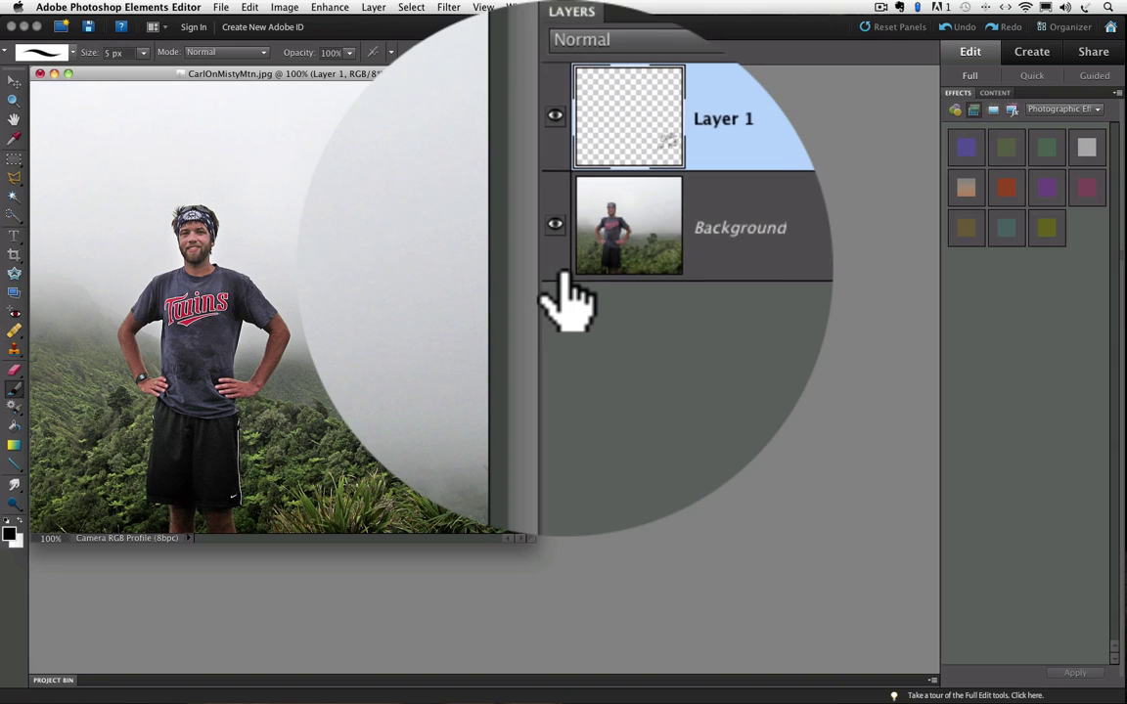
- Toggle Background and Layer 1 visibility off and back on, then choose the 20 px Eraser
left_click(557, 269)
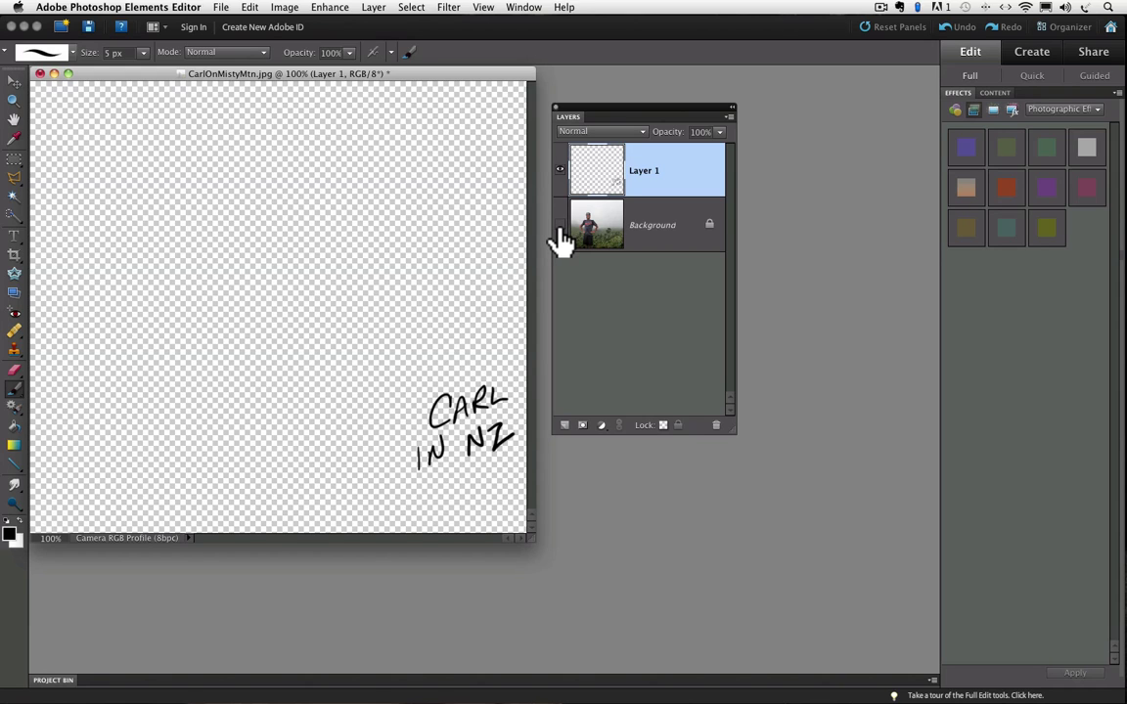
left_click(560, 227)
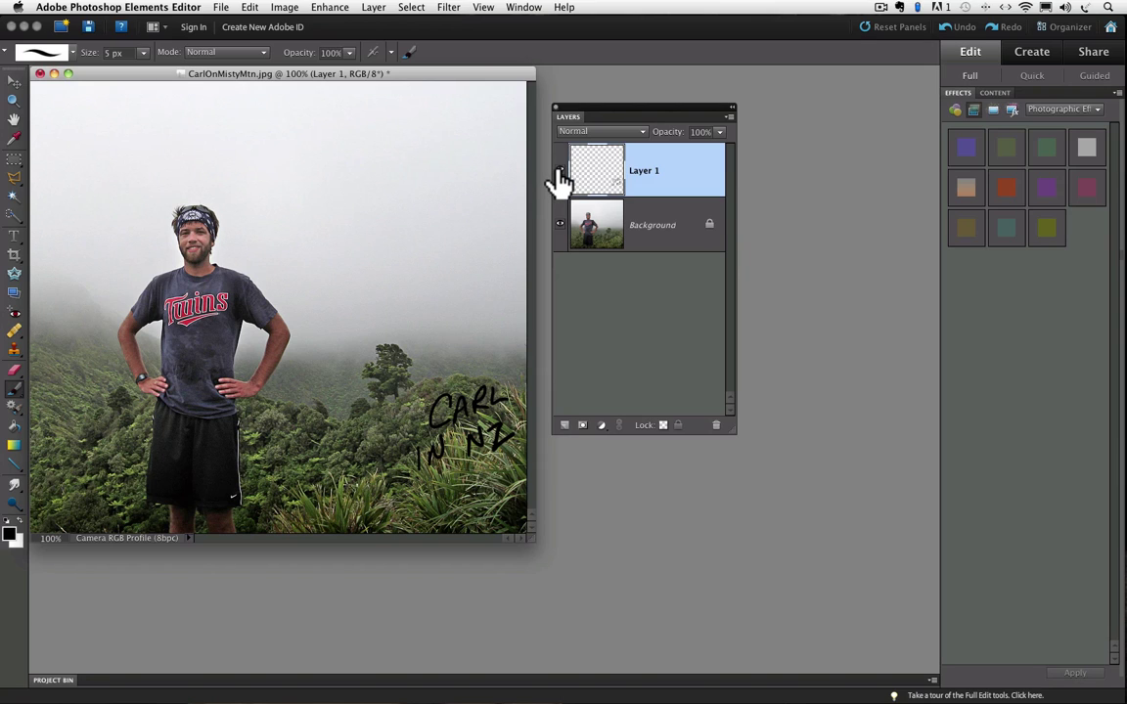
left_click(559, 174)
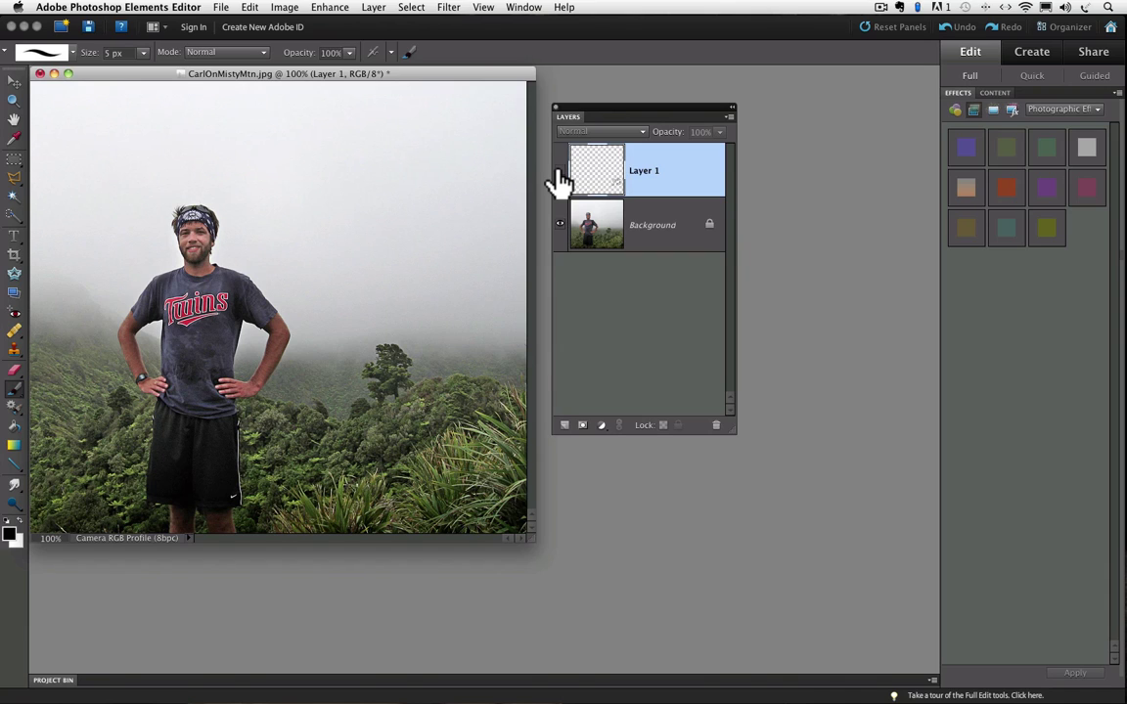
left_click(558, 172)
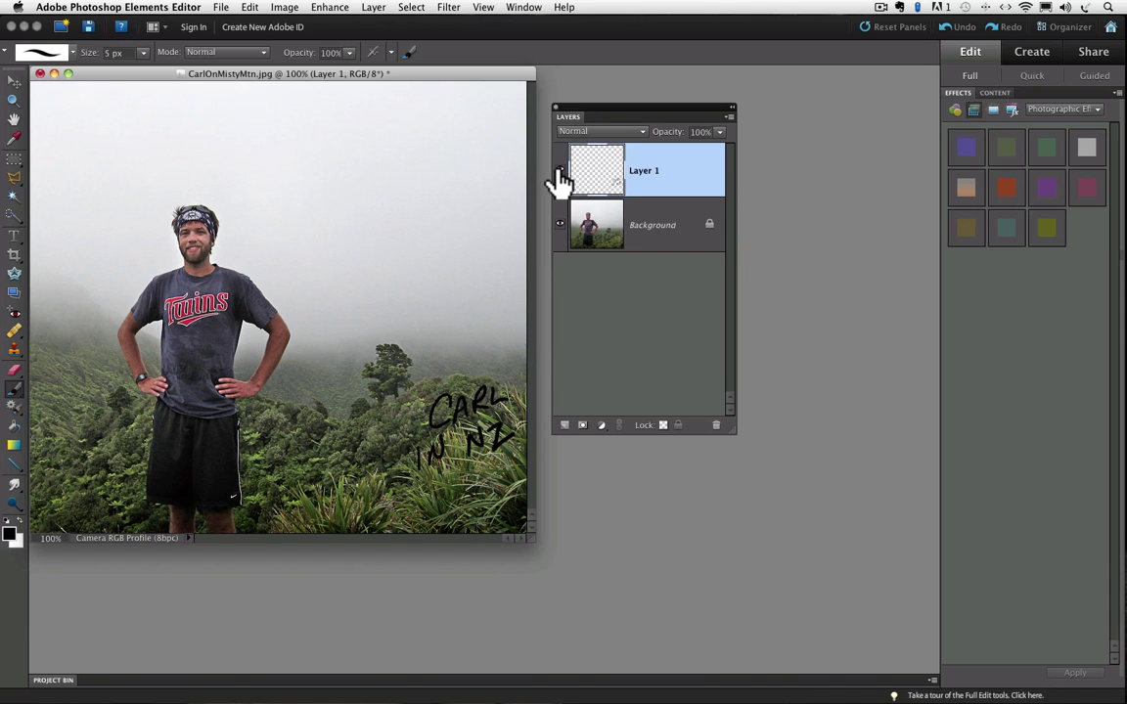
left_click(12, 370)
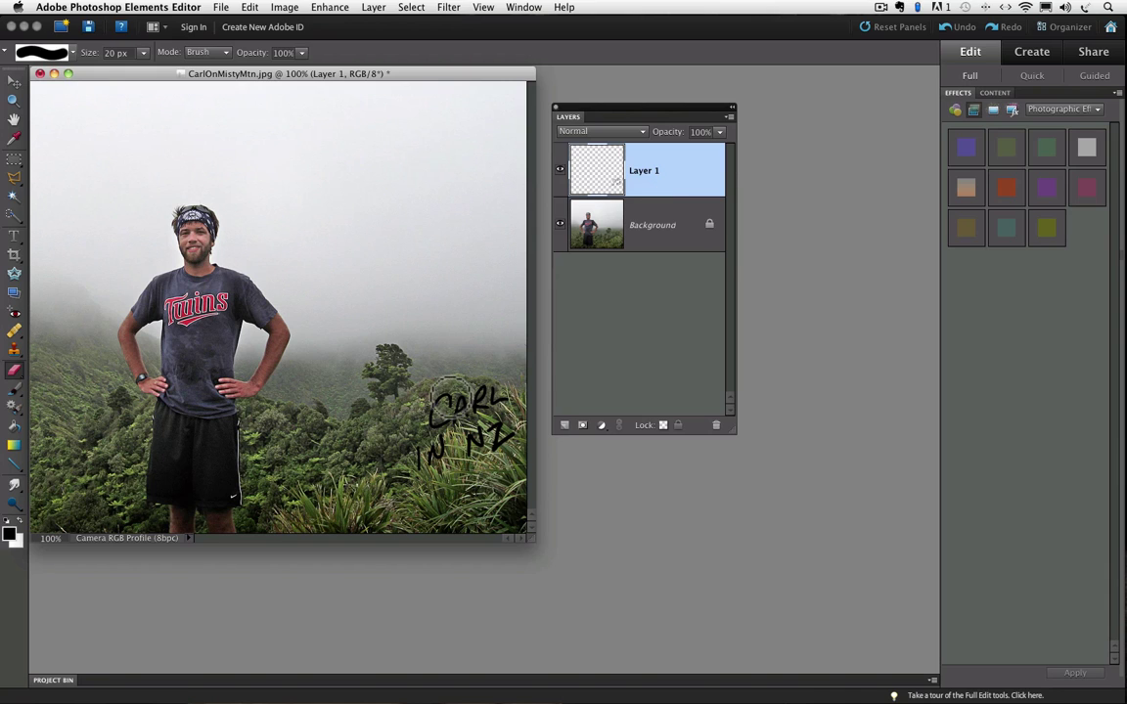
- Erase the Layer 1 scribble, enlarge the eraser to 60 px, then undo the erasing
mouse_move(450, 390)
left_mouse_down()
mouse_move(438, 407)
mouse_move(452, 401)
mouse_move(450, 413)
left_mouse_up()
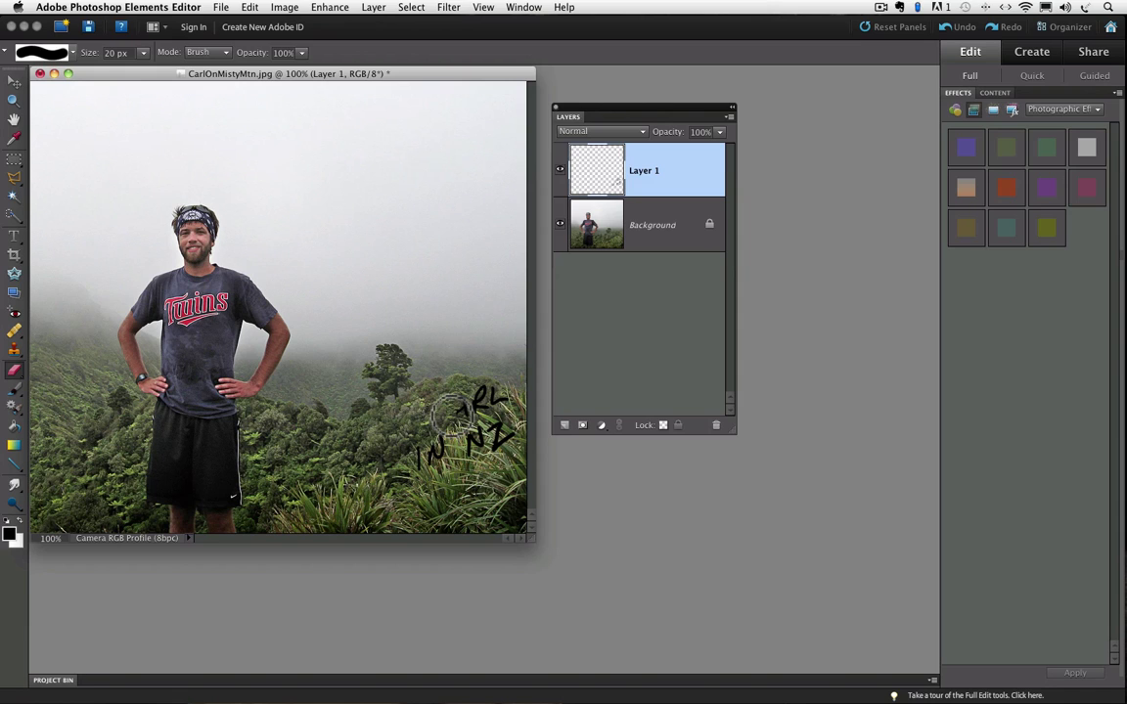
key("bracketright")
key("bracketright")
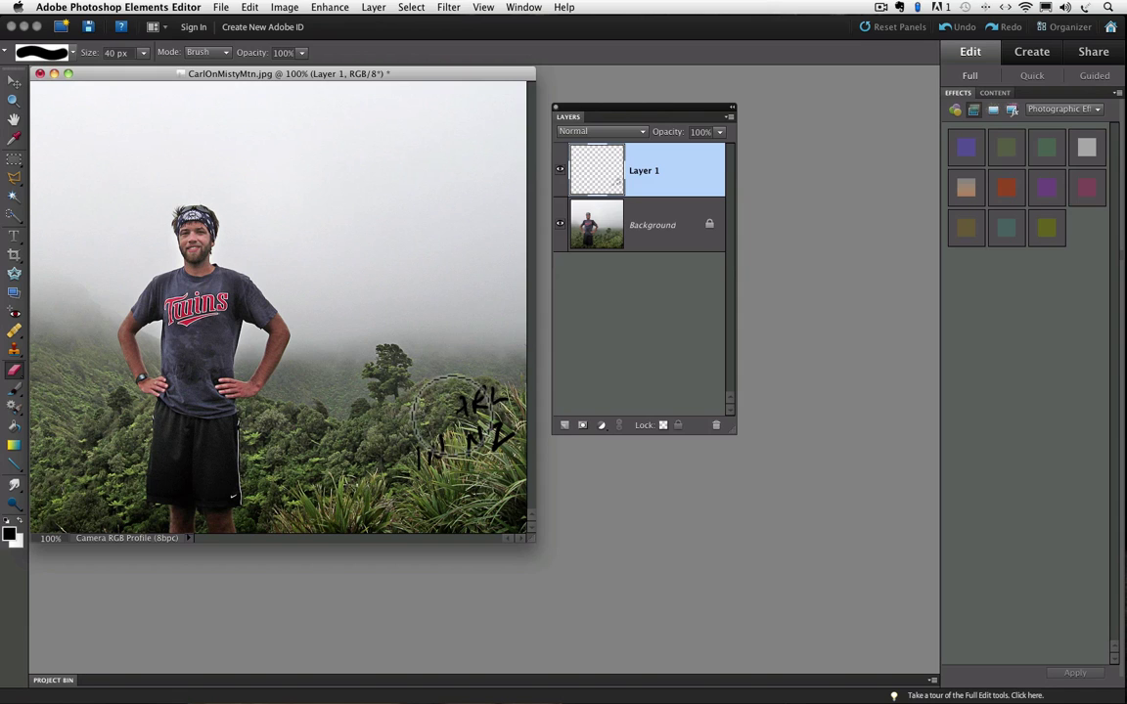
key("bracketright")
key("bracketright")
mouse_move(452, 416)
left_mouse_down()
mouse_move(466, 391)
mouse_move(484, 409)
mouse_move(430, 420)
left_mouse_up()
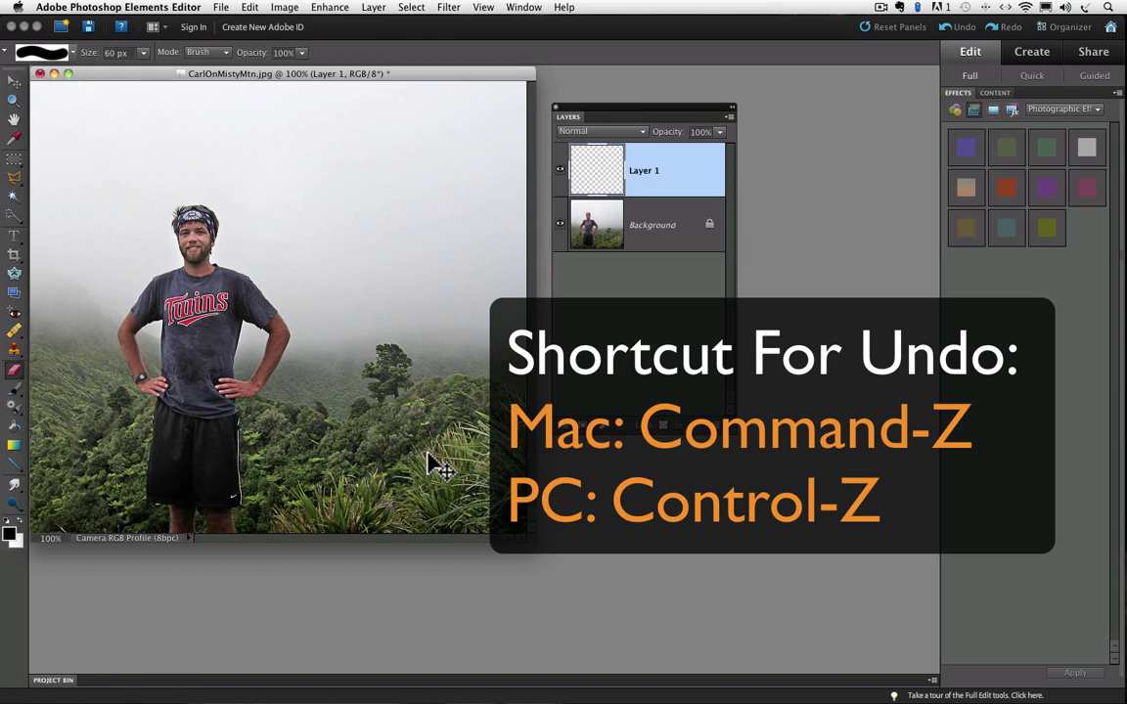
key("super+z")
key("super+z")
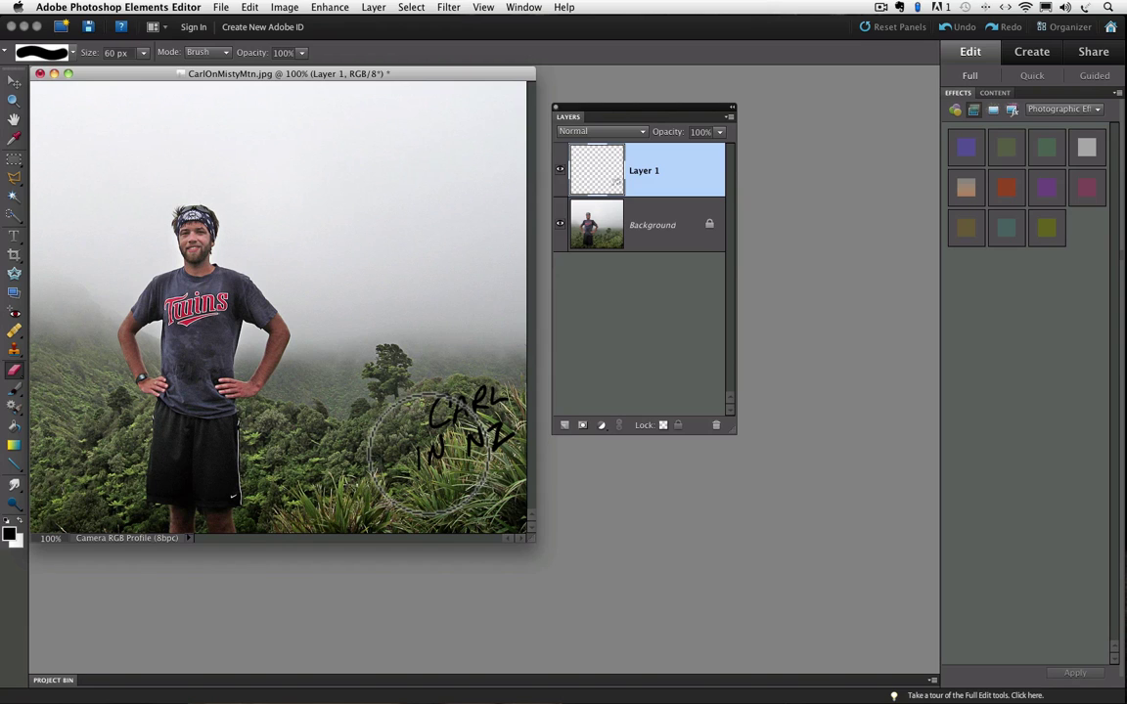
- Add an empty Layer 2 above Layer 1 and hide Layer 1
left_click(564, 424)
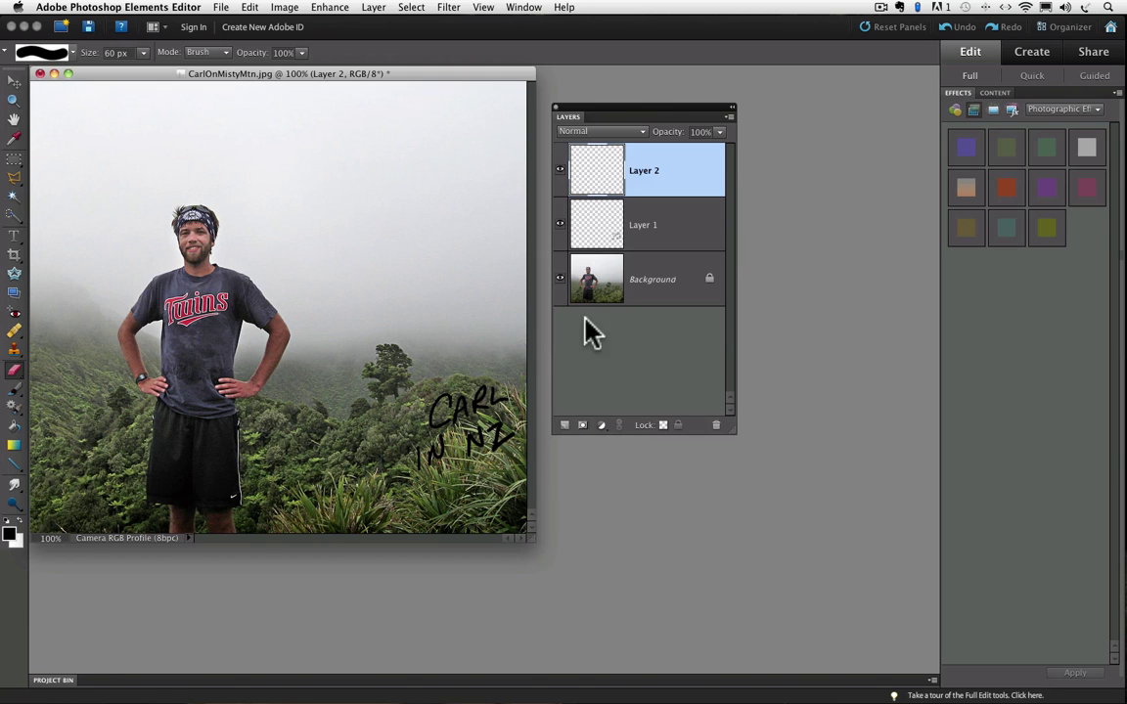
left_click(560, 224)
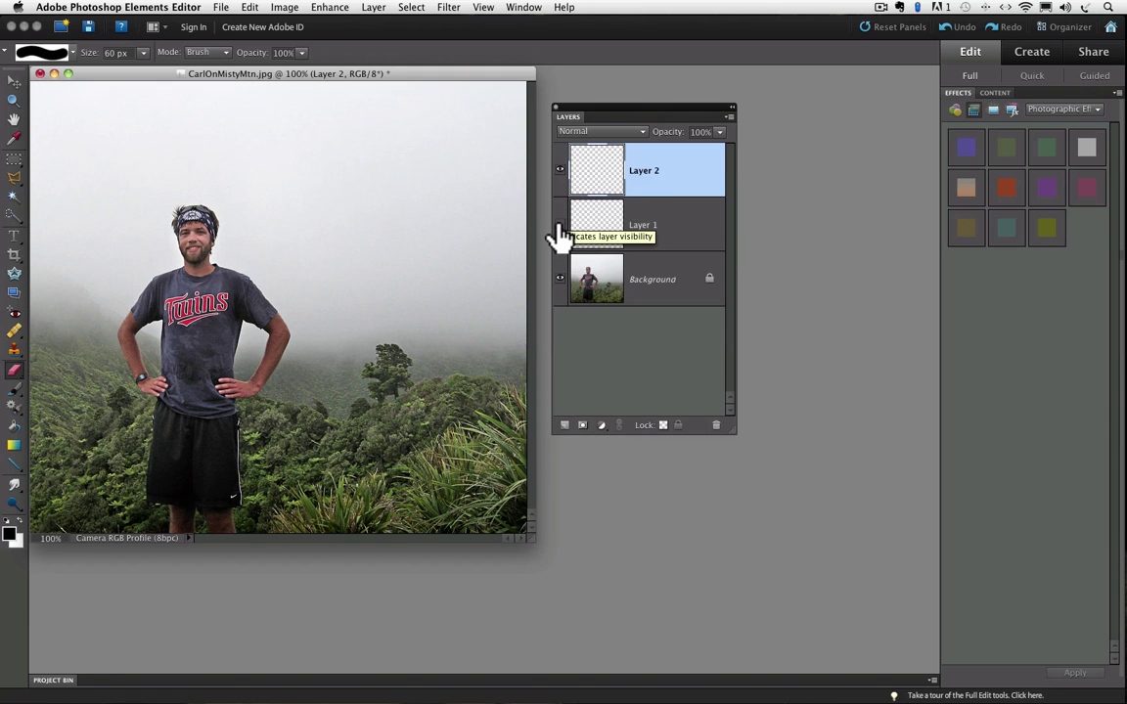
- Brush black 'CARL IN NZ' on Layer 2 in the sky right of Carl's head
left_click(15, 388)
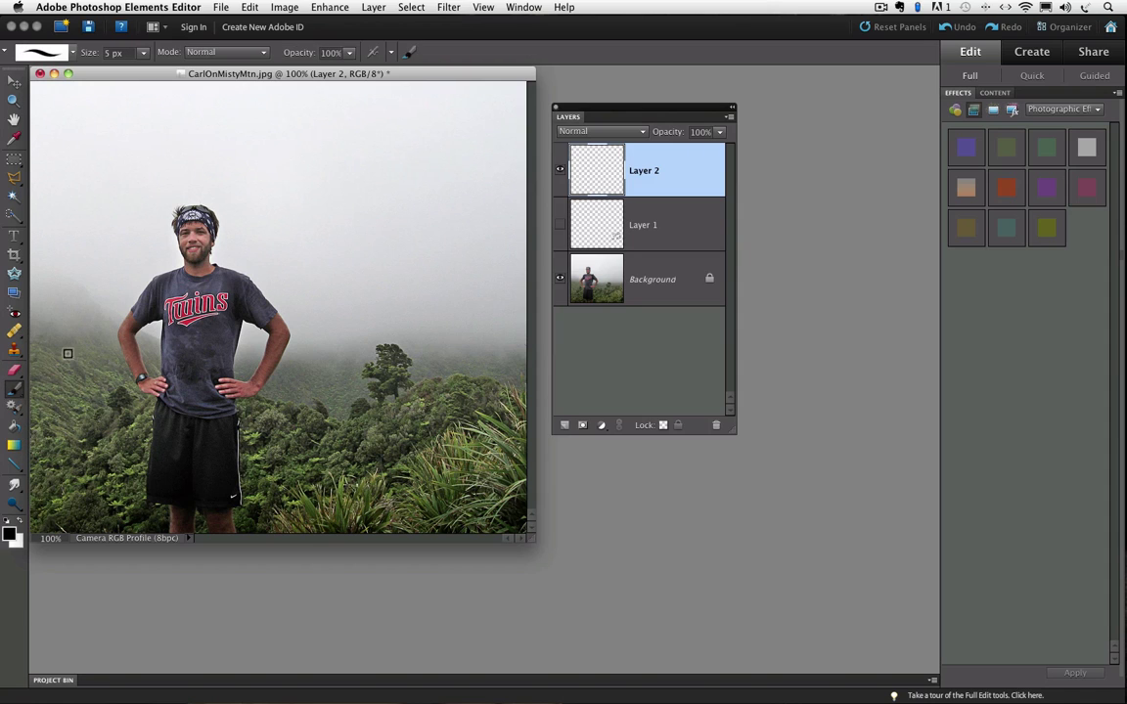
mouse_move(364, 152)
left_mouse_down()
mouse_move(368, 194)
mouse_move(384, 161)
mouse_move(388, 173)
left_mouse_up()
mouse_move(392, 186)
left_mouse_down()
mouse_move(401, 153)
mouse_move(398, 162)
mouse_move(436, 143)
left_mouse_up()
mouse_move(381, 203)
left_mouse_down()
mouse_move(410, 191)
mouse_move(445, 184)
mouse_move(467, 156)
mouse_move(486, 180)
left_mouse_up()
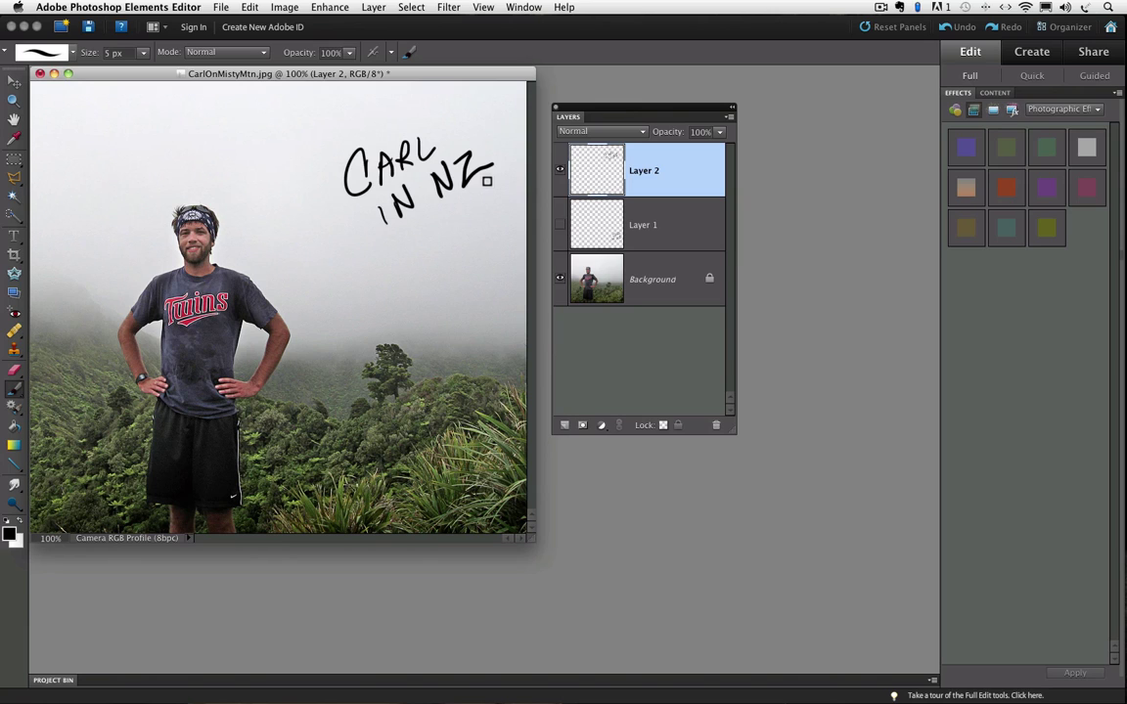
- Add Layer 3, hide Layer 2, and brush 'CARL IN NZ' in the upper-left sky
left_click(564, 428)
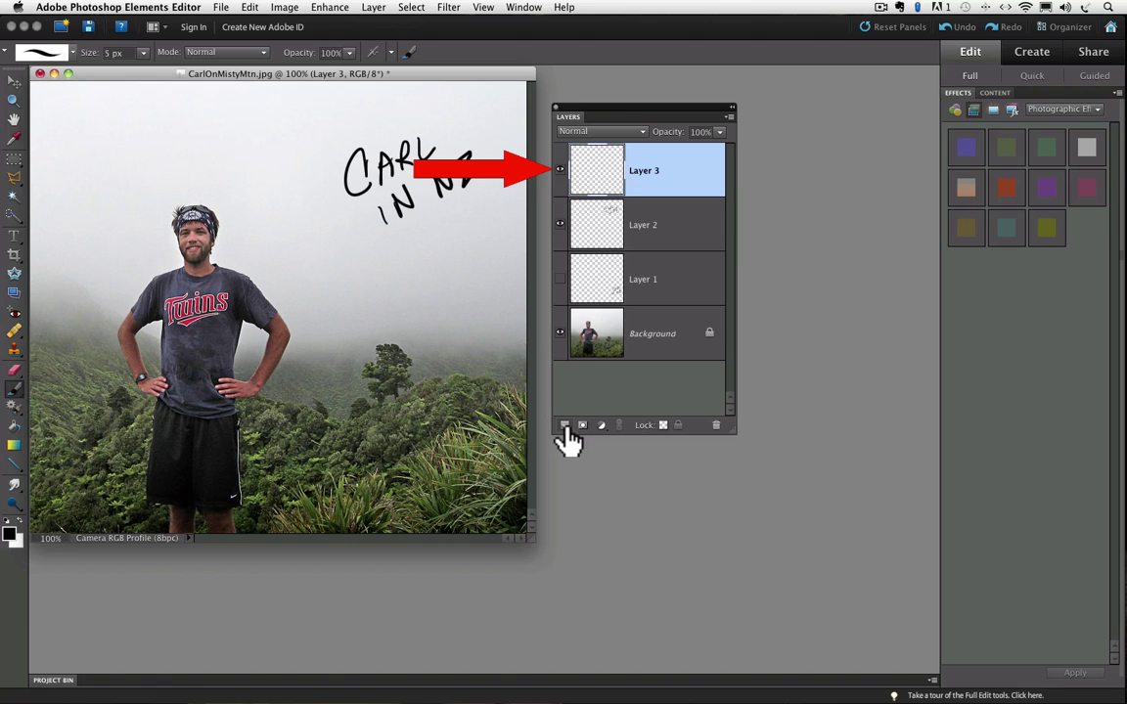
left_click(560, 227)
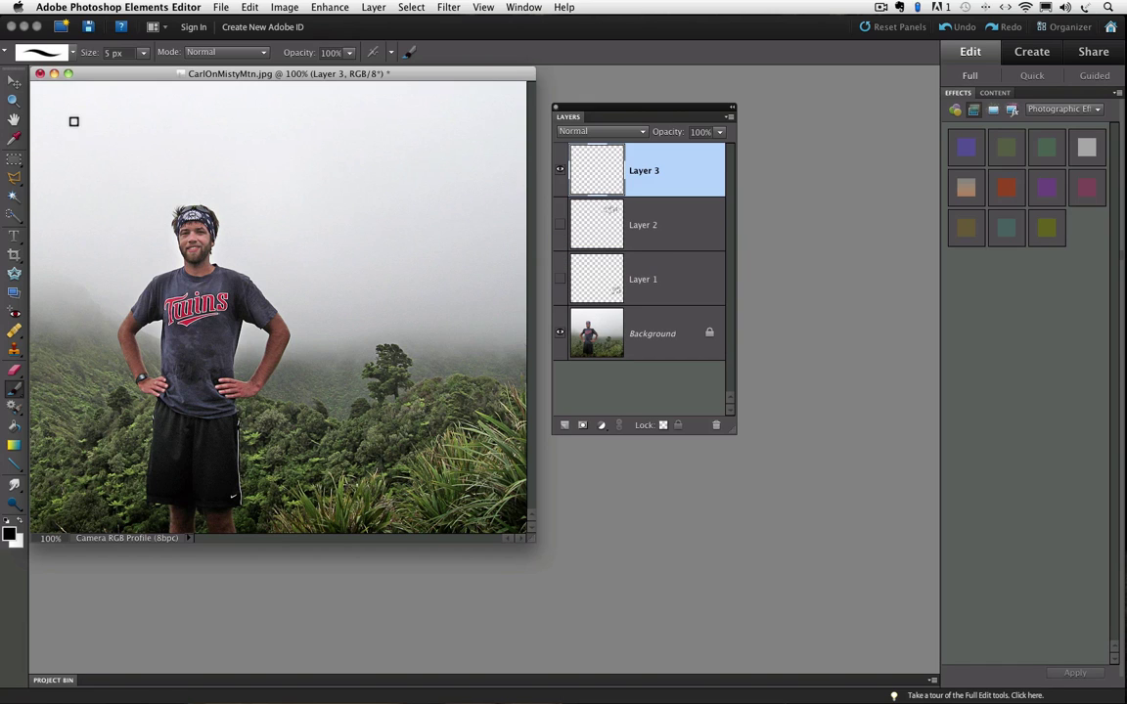
mouse_move(84, 128)
left_mouse_down()
mouse_move(100, 125)
mouse_move(102, 100)
mouse_move(114, 118)
mouse_move(133, 113)
left_mouse_up()
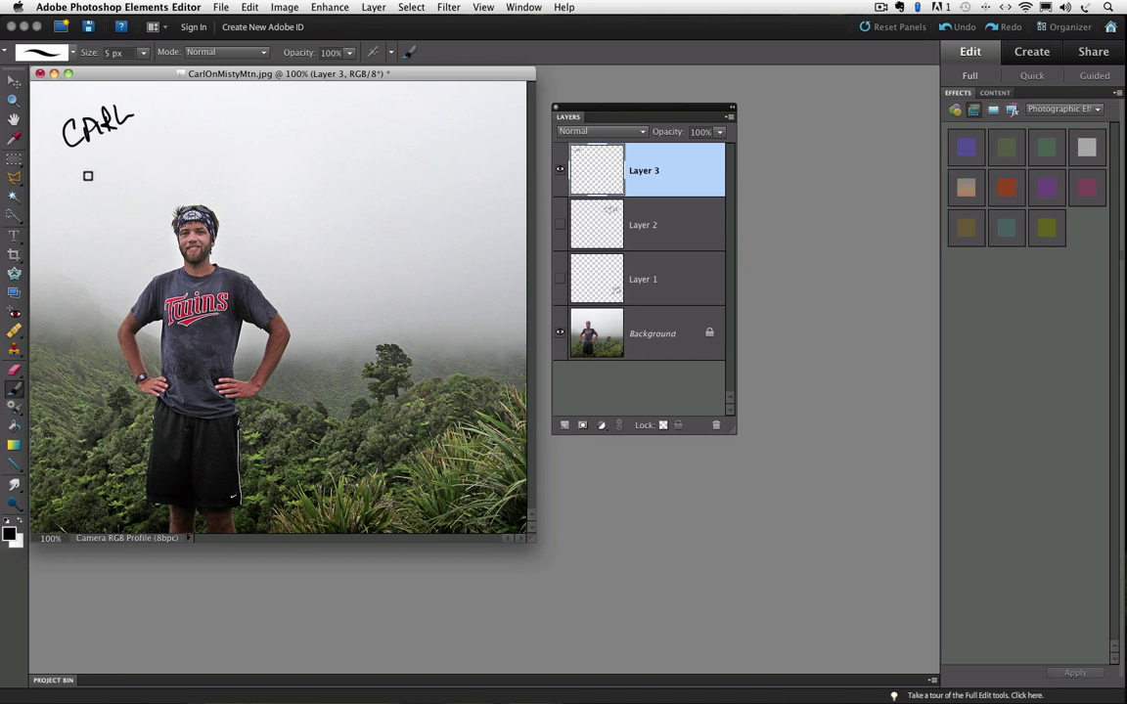
mouse_move(84, 172)
left_mouse_down()
mouse_move(90, 191)
mouse_move(140, 141)
mouse_move(155, 159)
mouse_move(174, 155)
left_mouse_up()
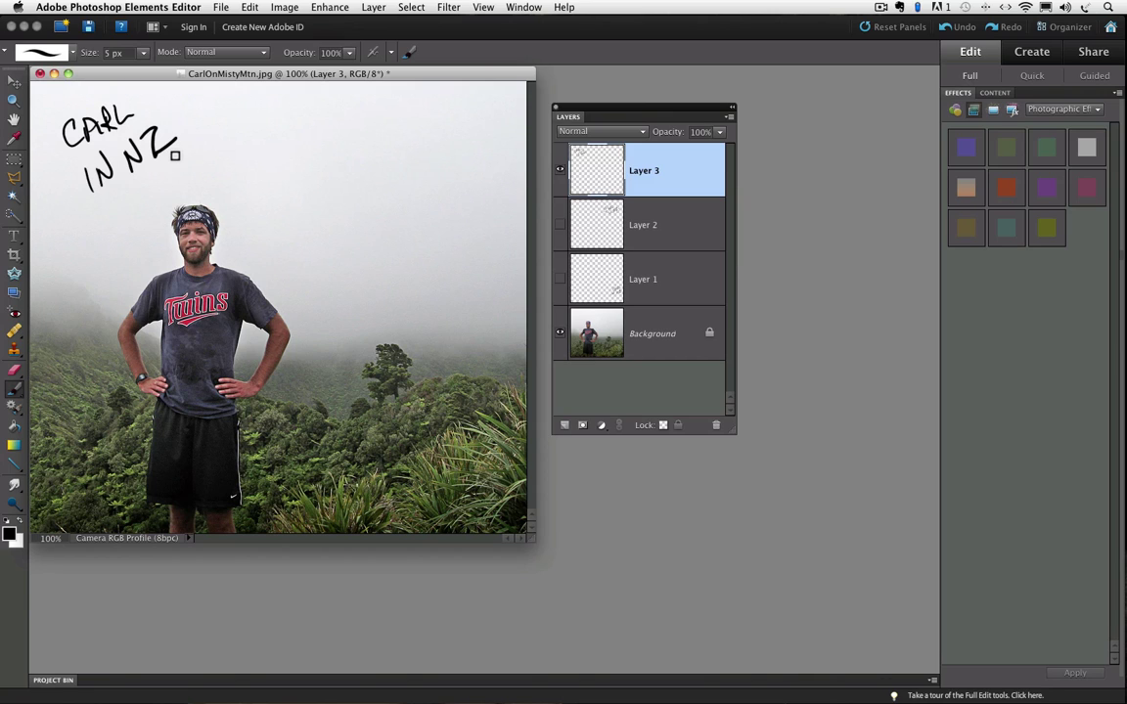
- Make Layer 1 visible again, then drag it to the trash to delete it
left_click(559, 281)
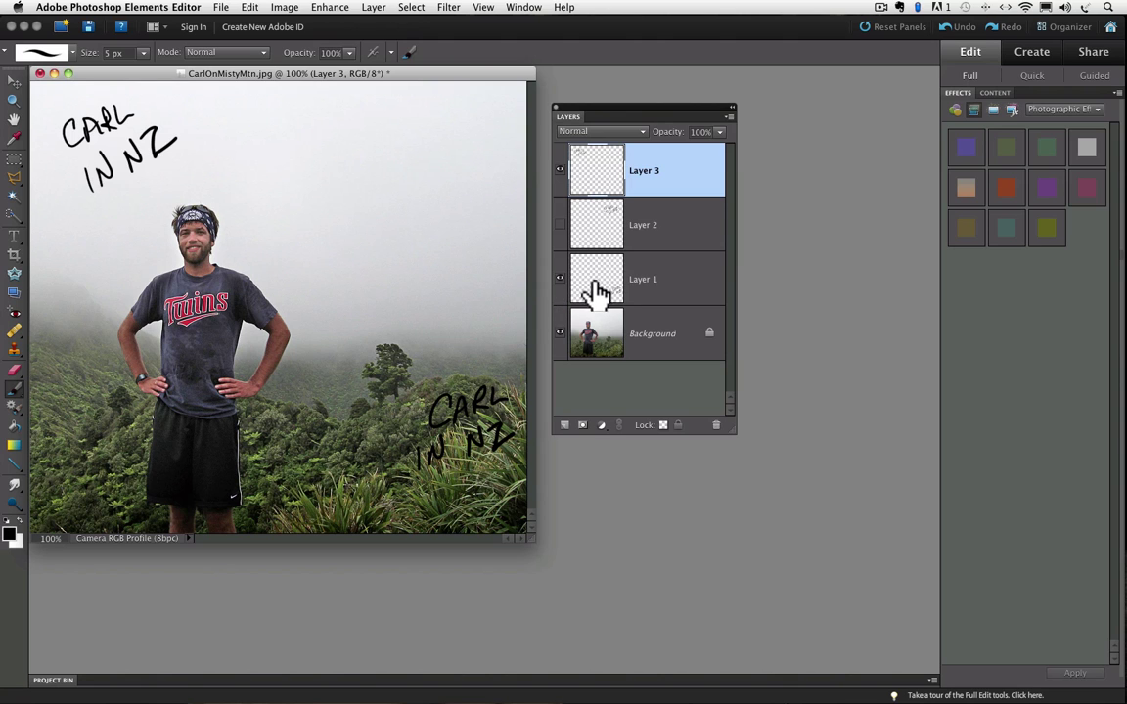
left_click_drag(597, 292, 717, 430)
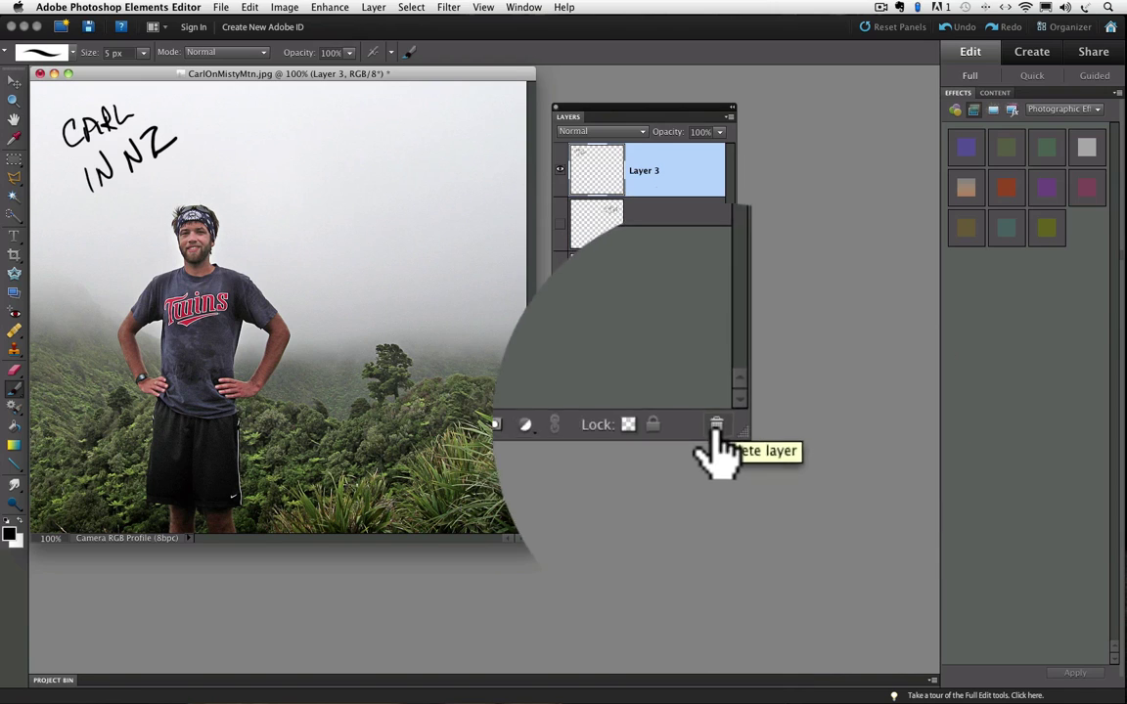